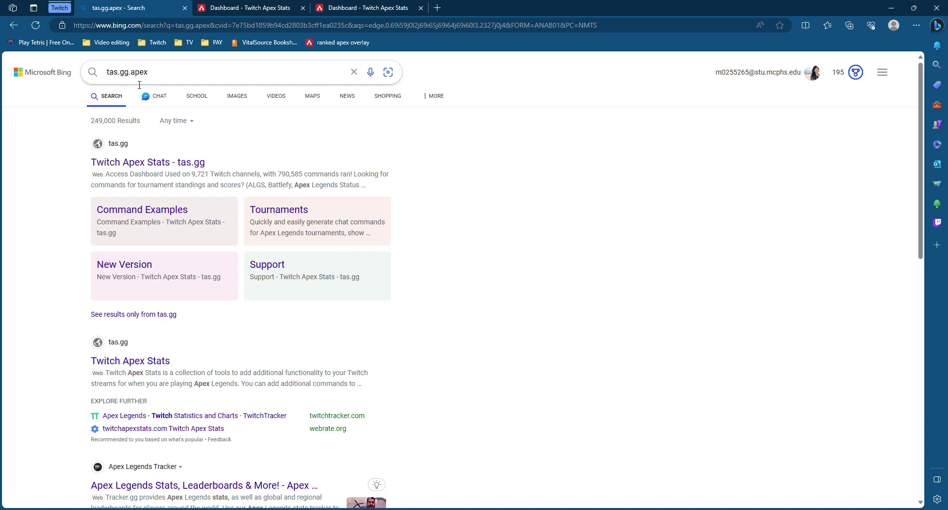
Open the Twitch Apex Stats site at tas.gg from the search results and access its user dashboard.
click(148, 162)
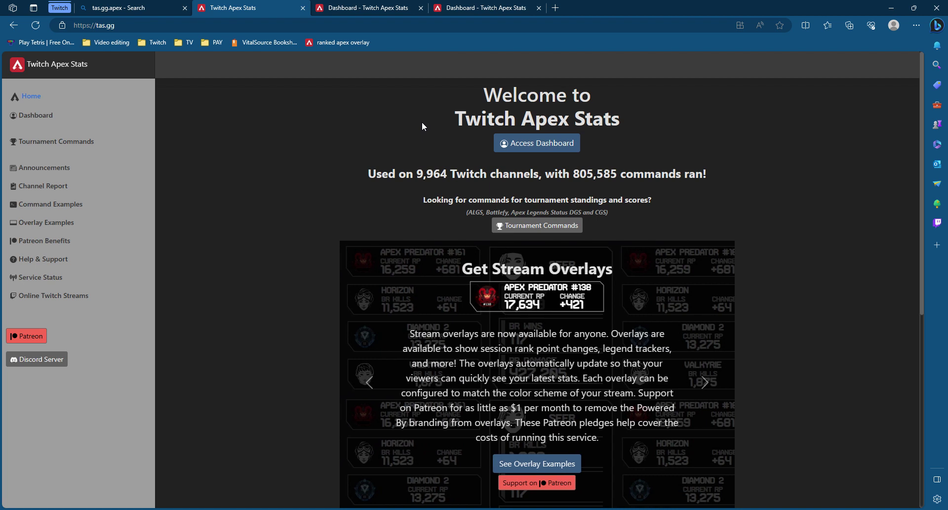
click(546, 152)
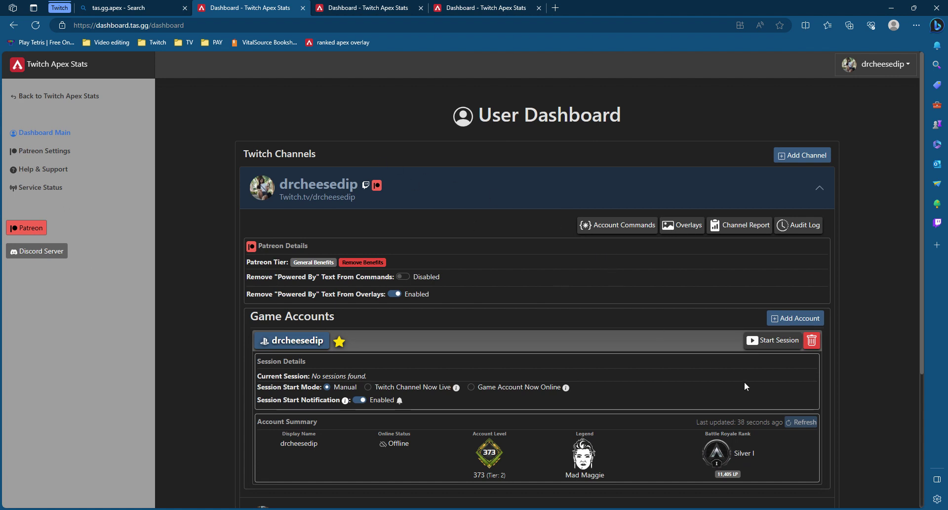
Try to add the streamer's own Twitch channel to the managed channels by entering its Twitch username.
click(803, 154)
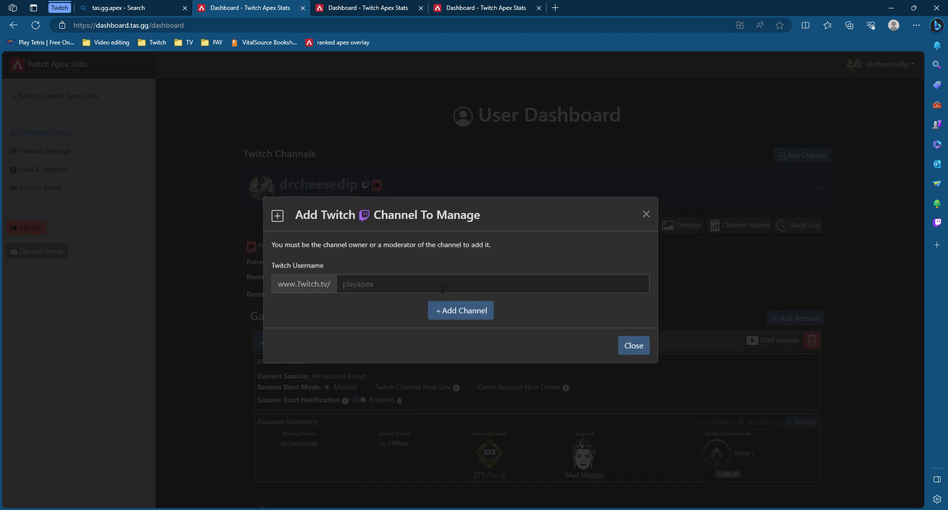
click(443, 288)
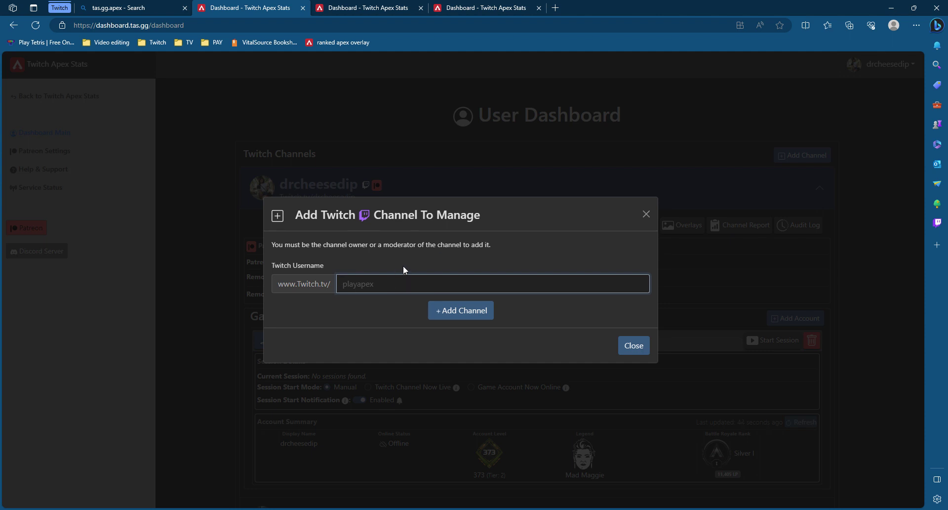
click(374, 313)
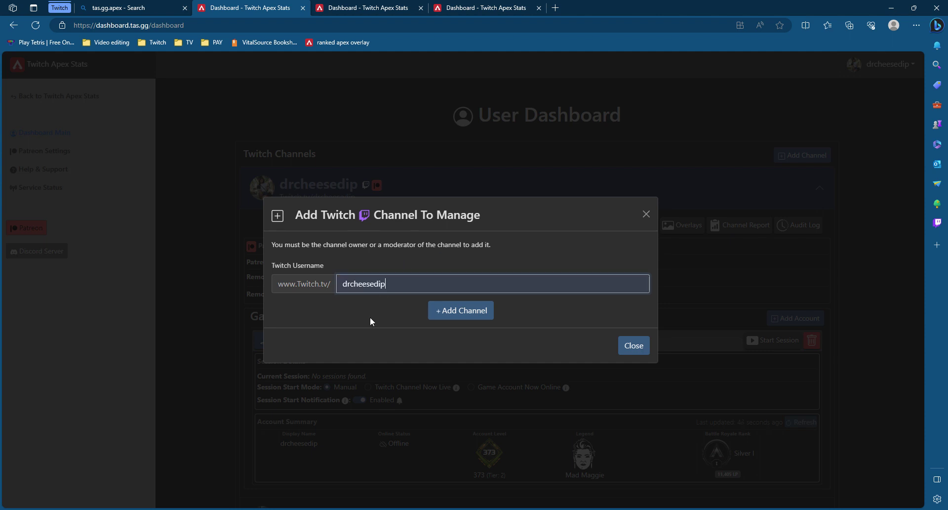
click(447, 314)
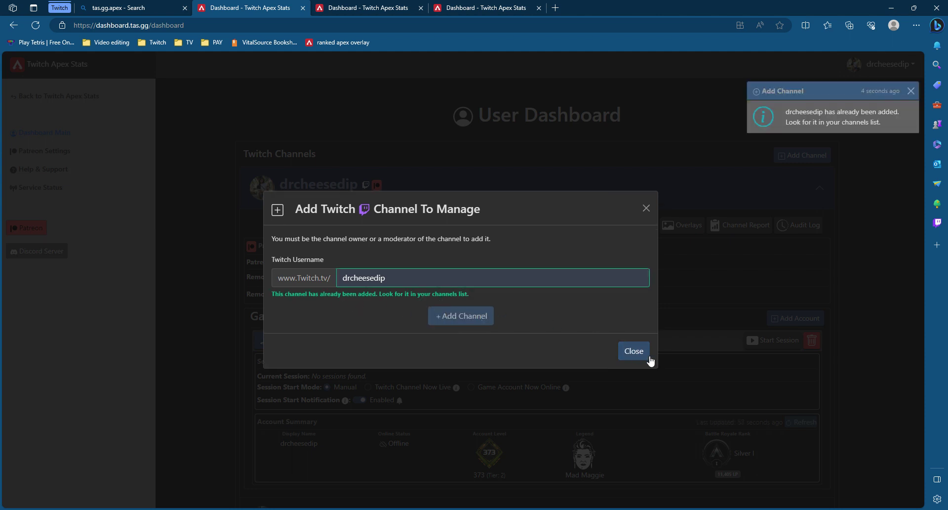
click(634, 352)
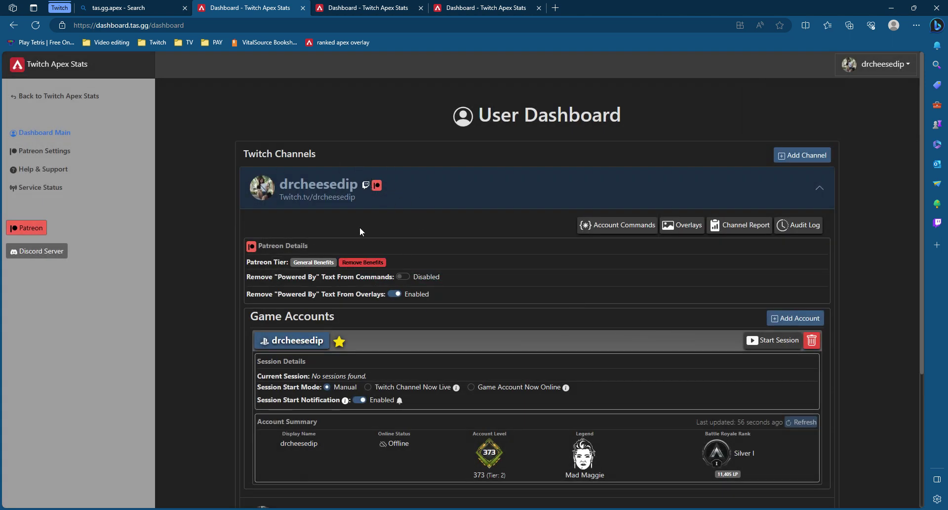
Look up the streamer's Playstation game account by its username and try to add it to the channel.
scroll(361, 227, down, 3)
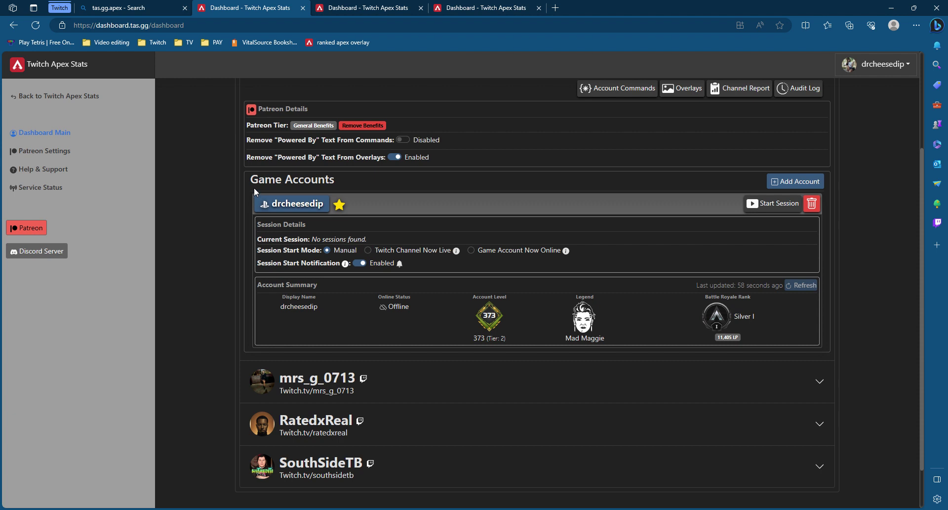
drag(250, 182, 336, 183)
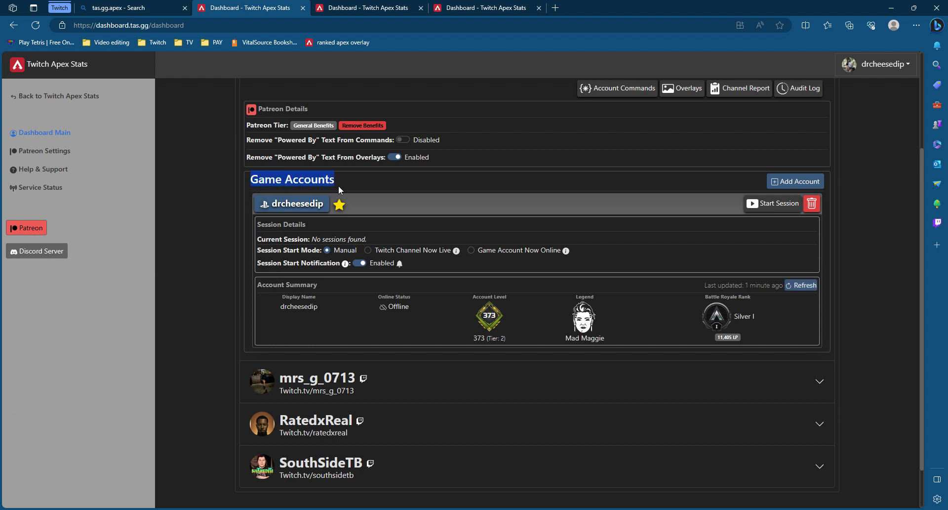
click(805, 184)
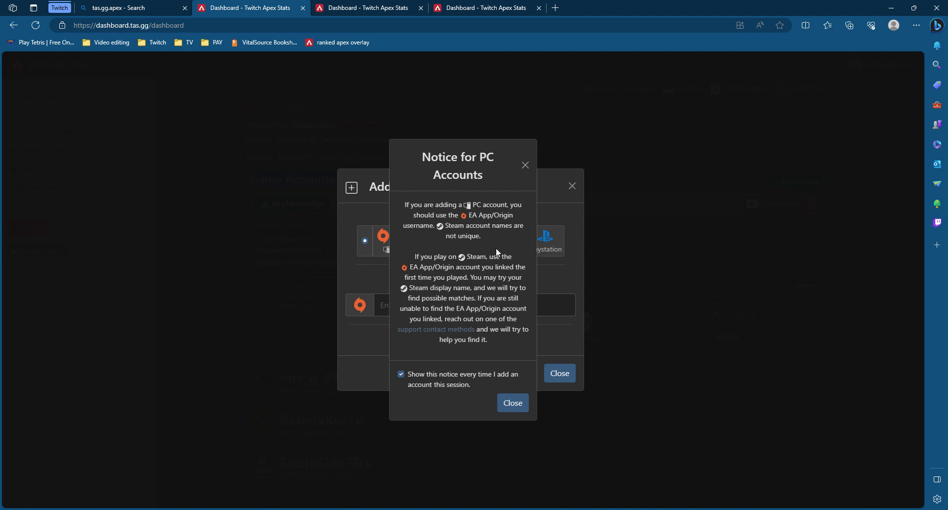
click(512, 403)
click(520, 242)
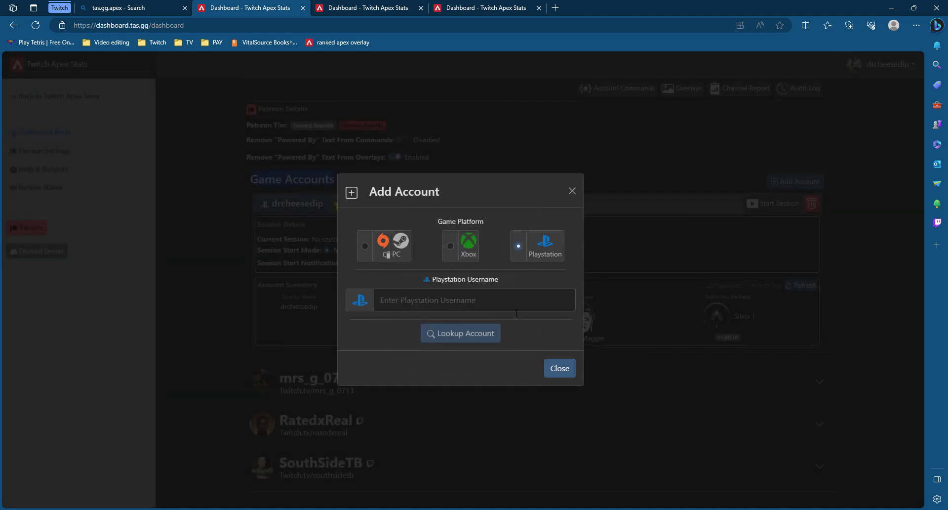
click(516, 309)
text(drcheesedip)
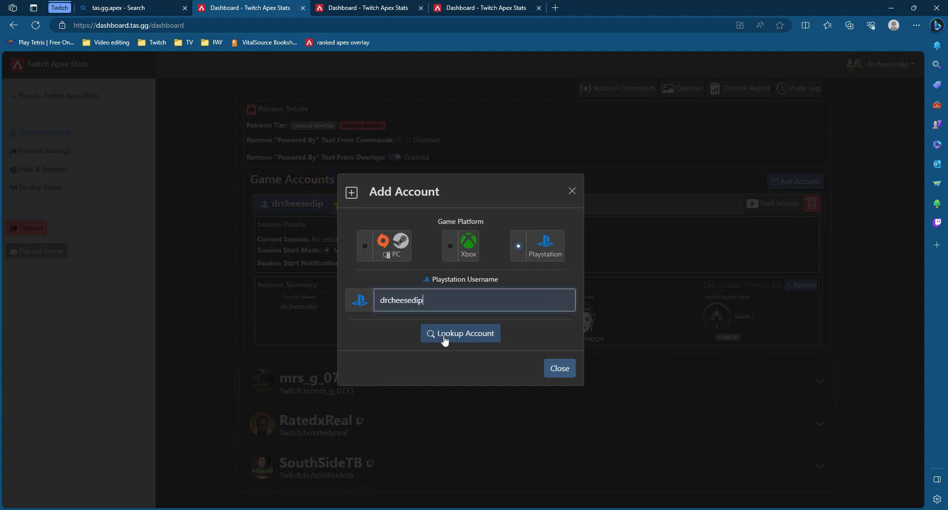
click(443, 334)
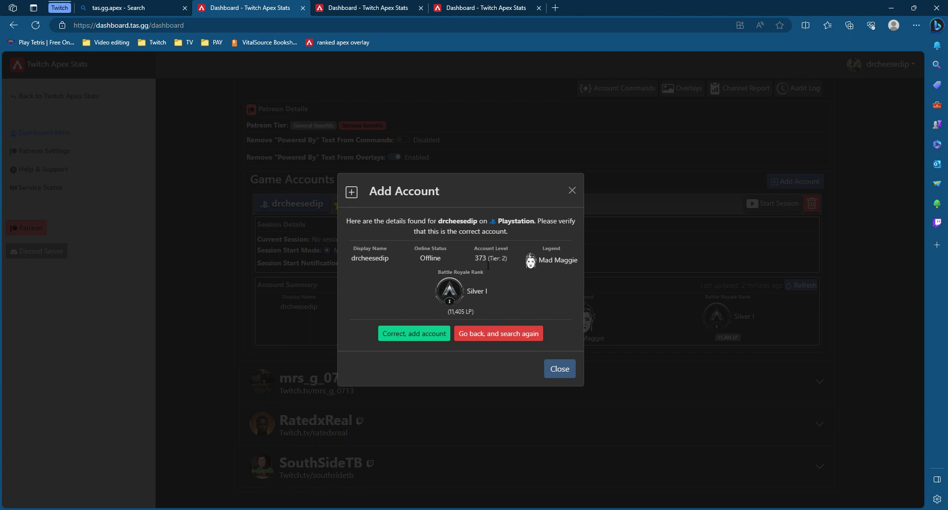
click(426, 339)
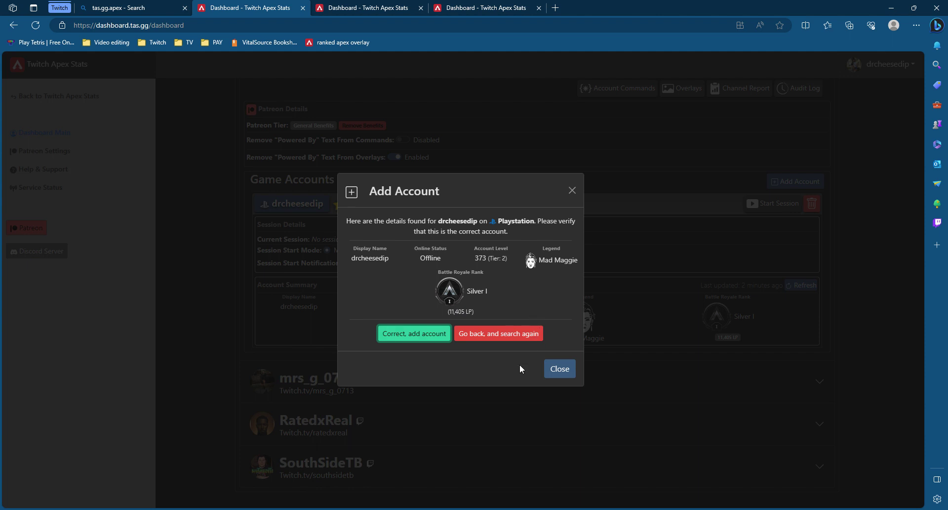
click(560, 368)
Open the channel's account overlays and show the Ranked Battle Royale section.
scroll(520, 364, up, 3)
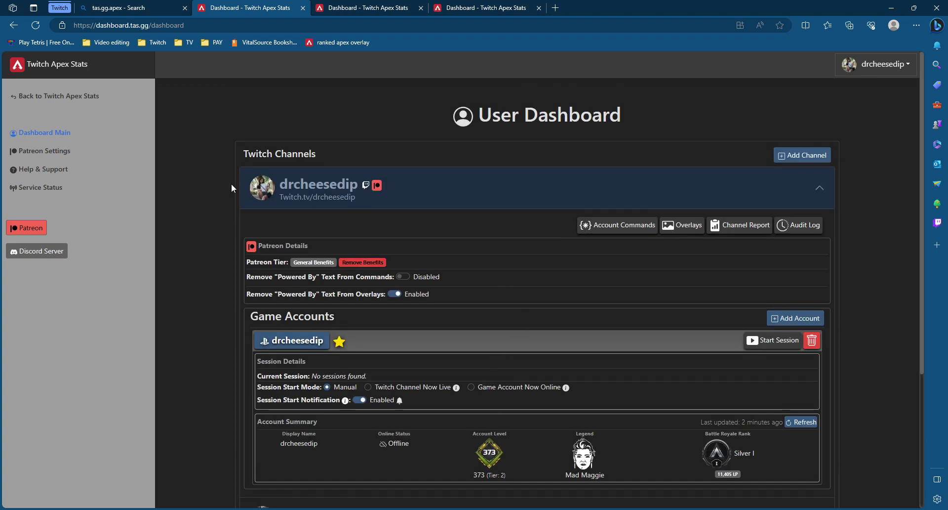
click(694, 228)
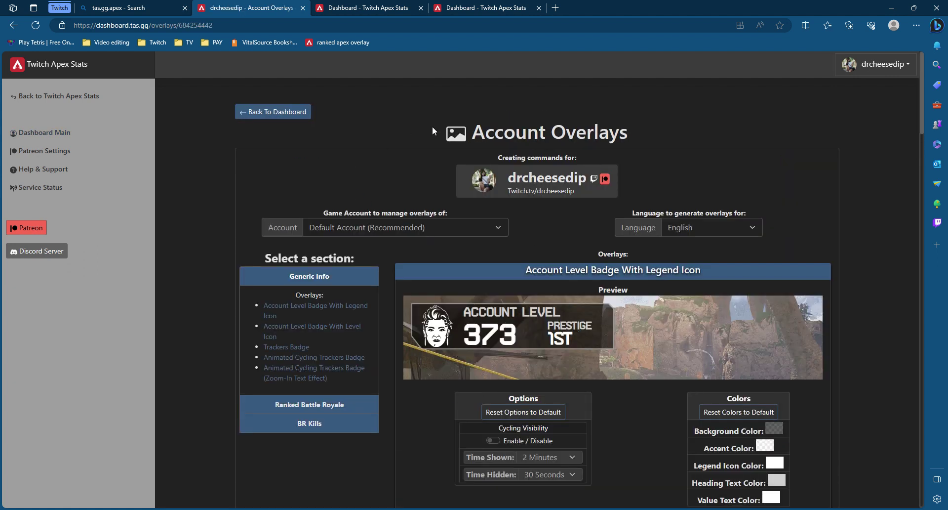
scroll(386, 223, down, 3)
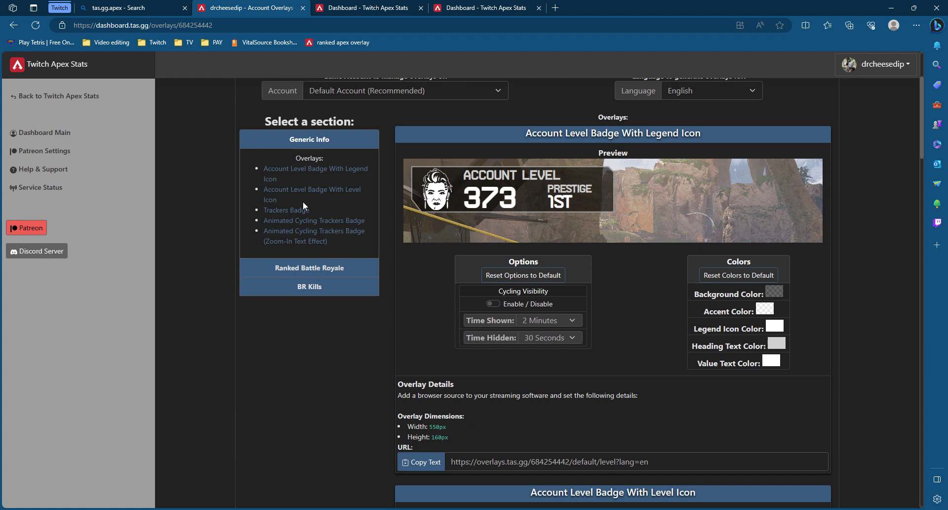
click(311, 270)
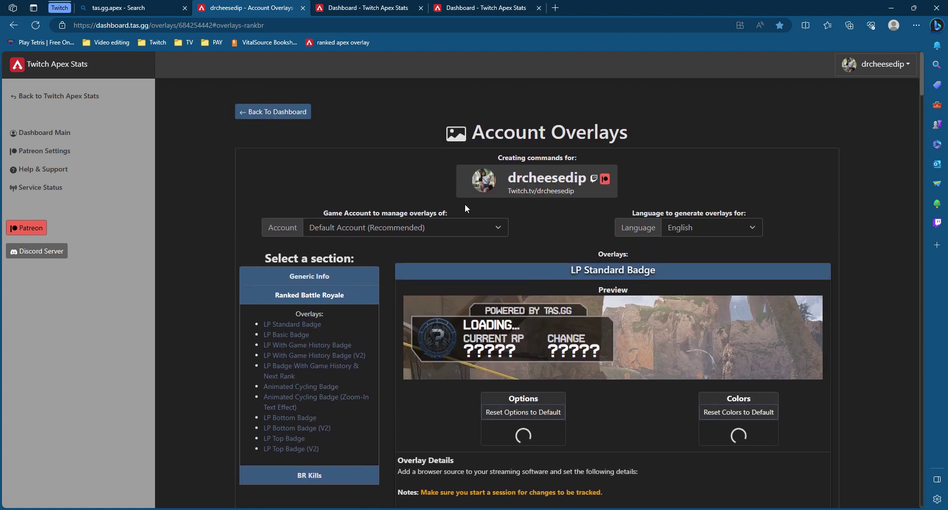
Set the background color of the LP With Game History Badge overlay to white (FFFFFF).
scroll(465, 204, down, 3)
scroll(385, 170, up, 1)
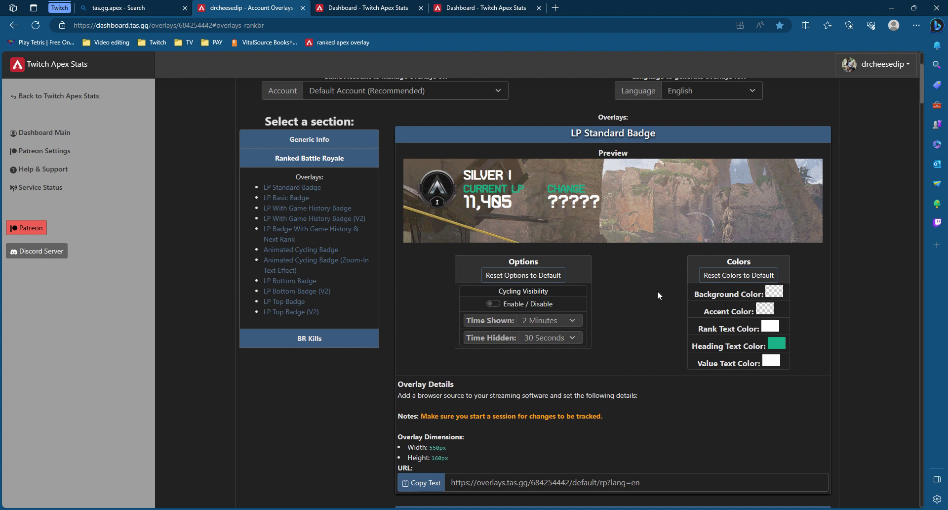
scroll(658, 297, down, 2)
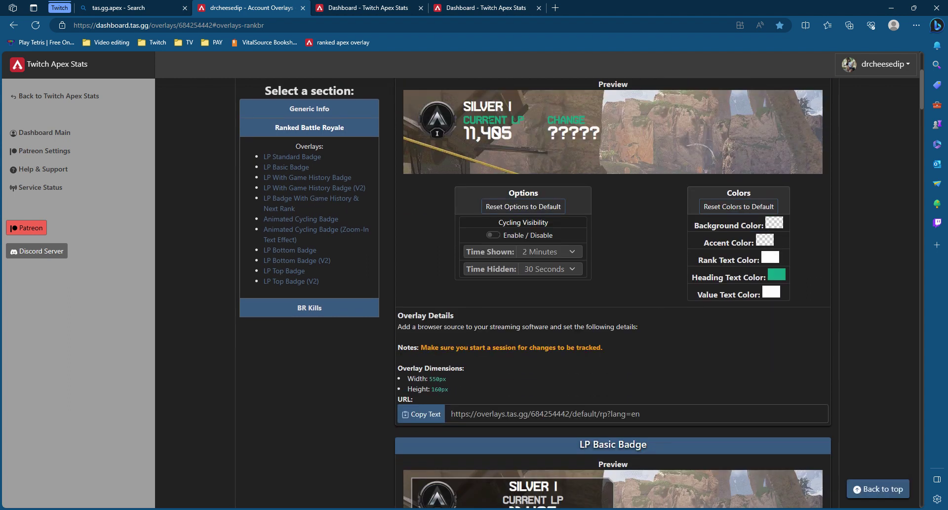
scroll(665, 242, down, 15)
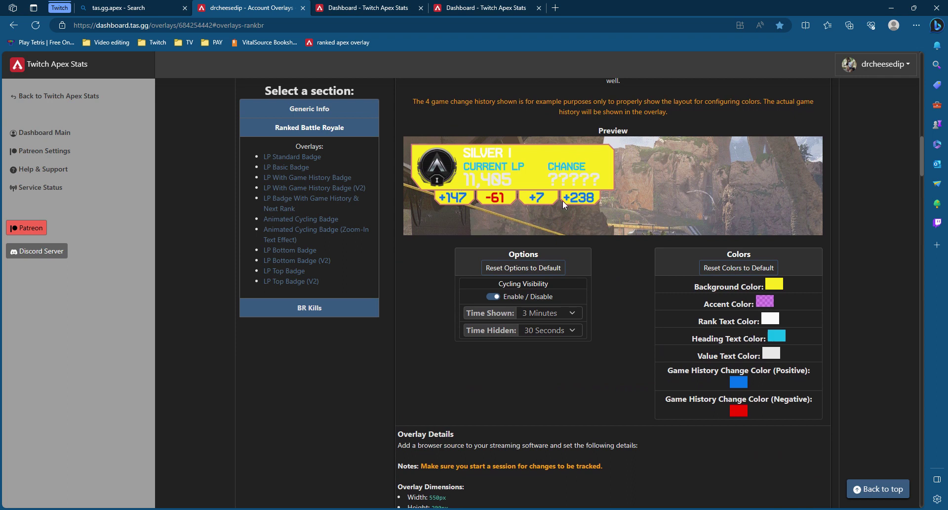
click(771, 288)
click(424, 221)
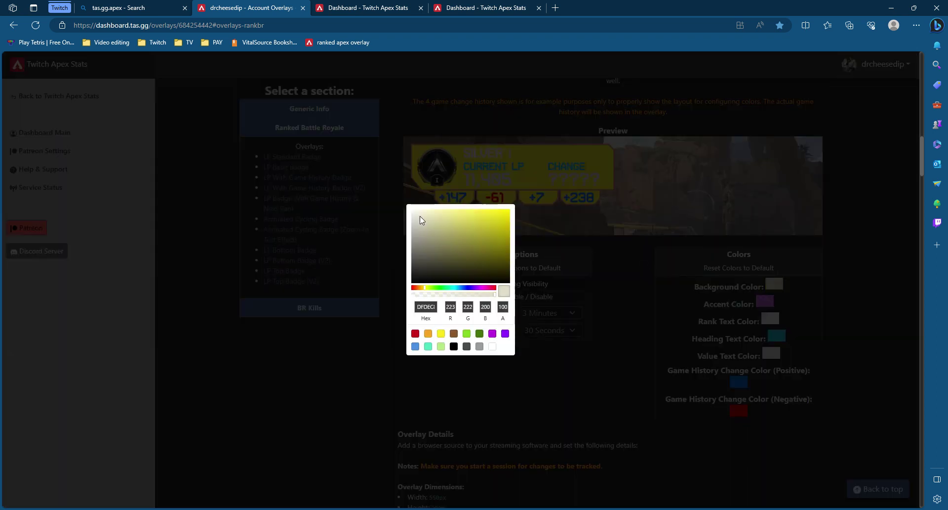
click(640, 271)
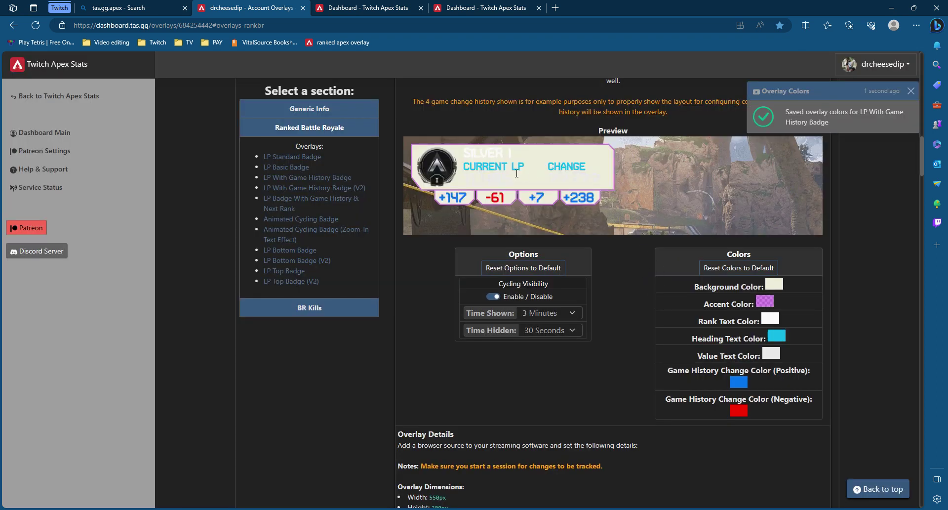
click(775, 285)
click(420, 213)
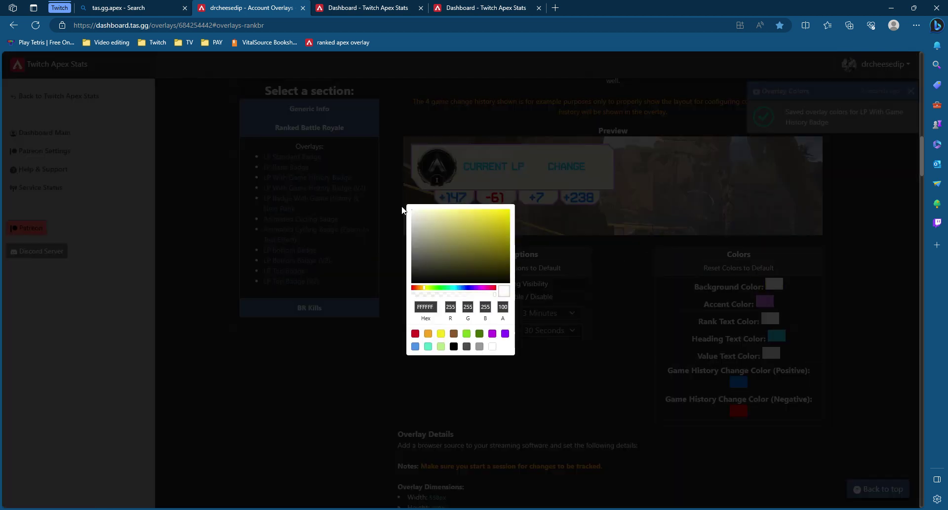
click(598, 273)
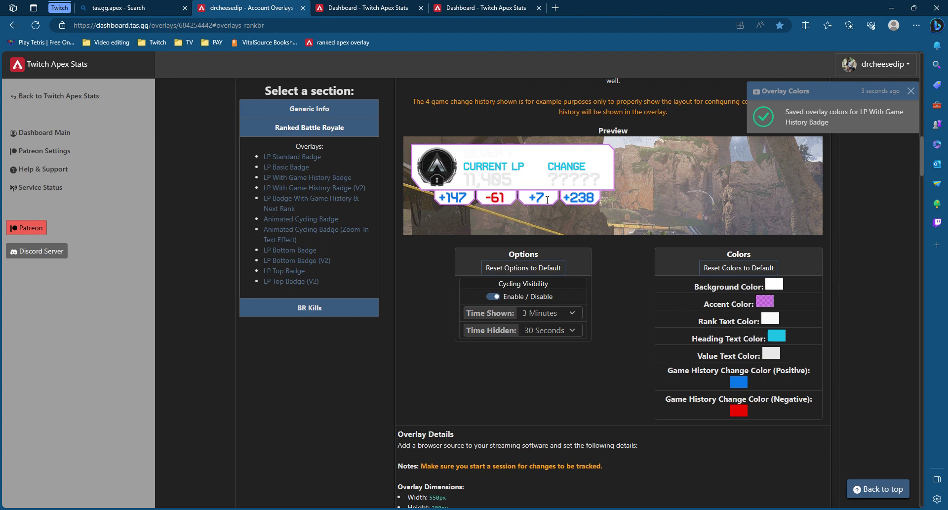
Look through the ranked overlay previews and copy the overlay URL of the LP Standard Badge.
scroll(588, 237, up, 3)
scroll(608, 296, down, 8)
scroll(615, 335, down, 4)
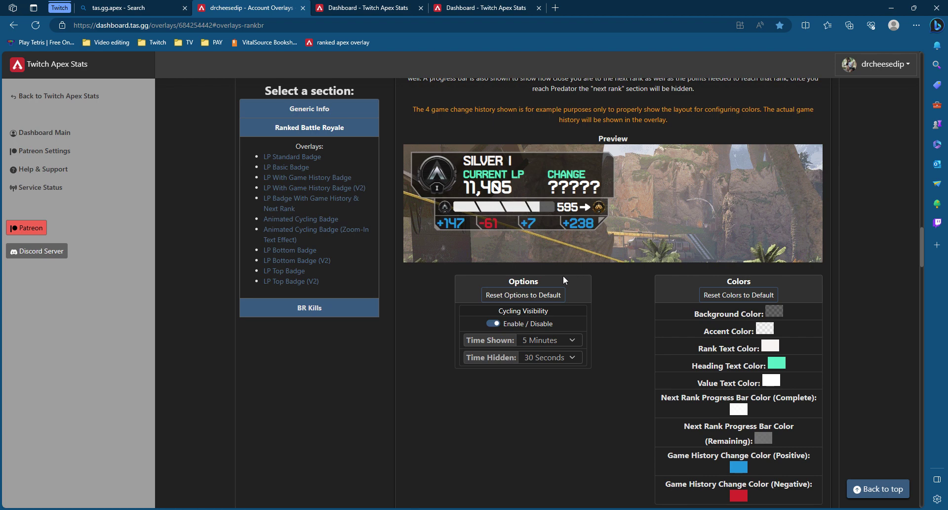
scroll(563, 275, up, 20)
scroll(558, 267, up, 5)
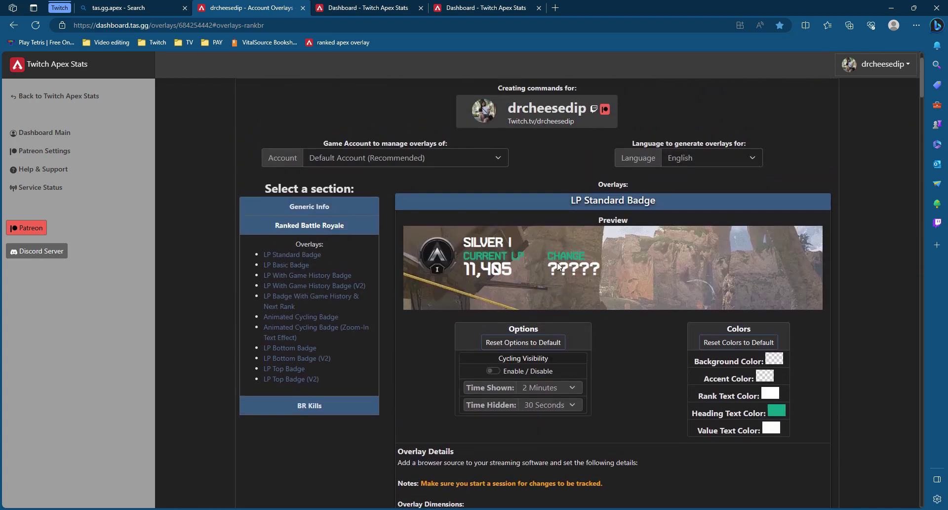
scroll(563, 272, down, 4)
scroll(568, 276, up, 2)
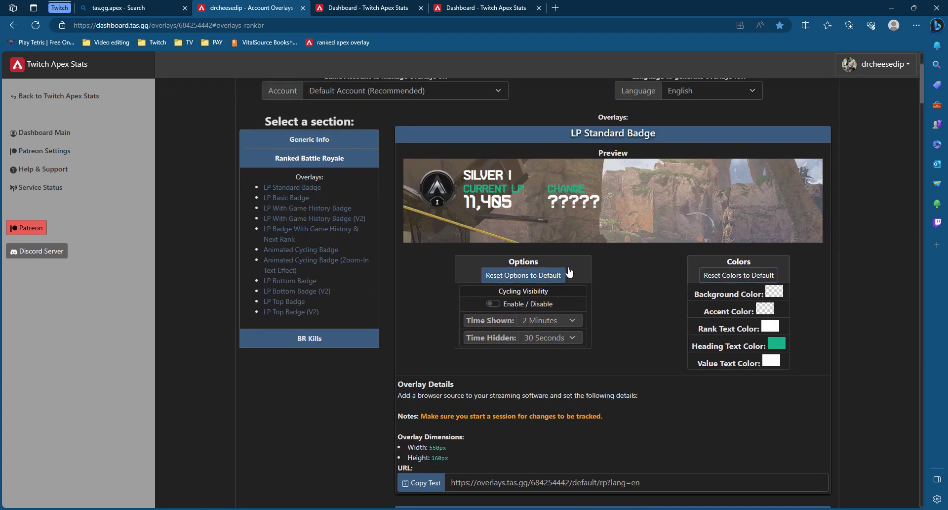
scroll(626, 217, down, 1)
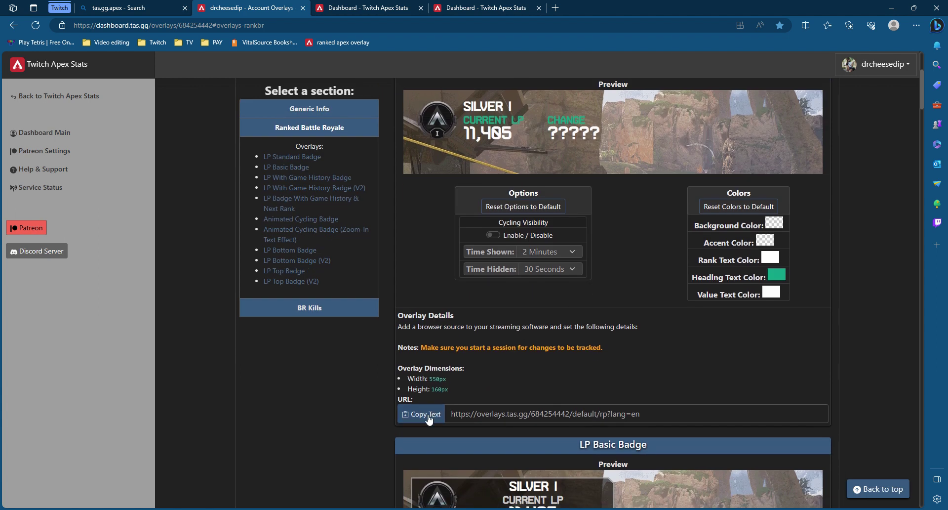
click(427, 415)
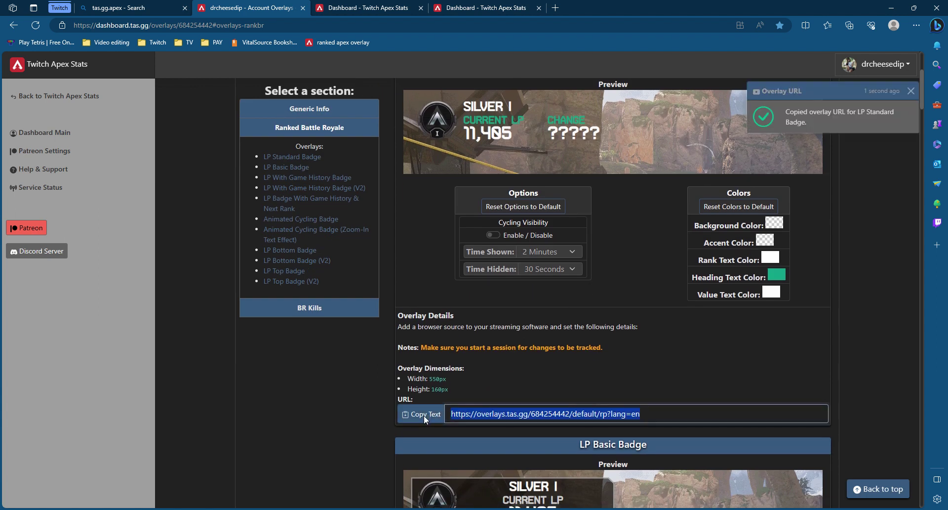
click(545, 413)
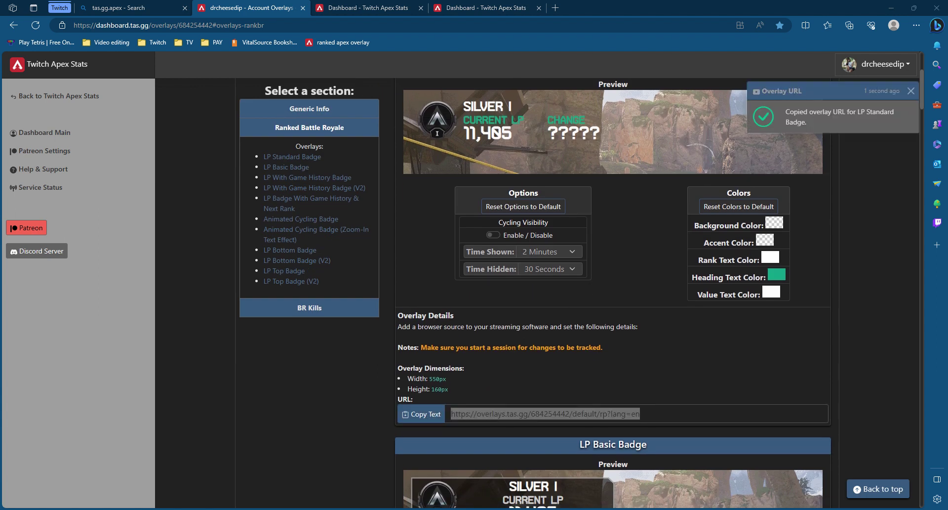